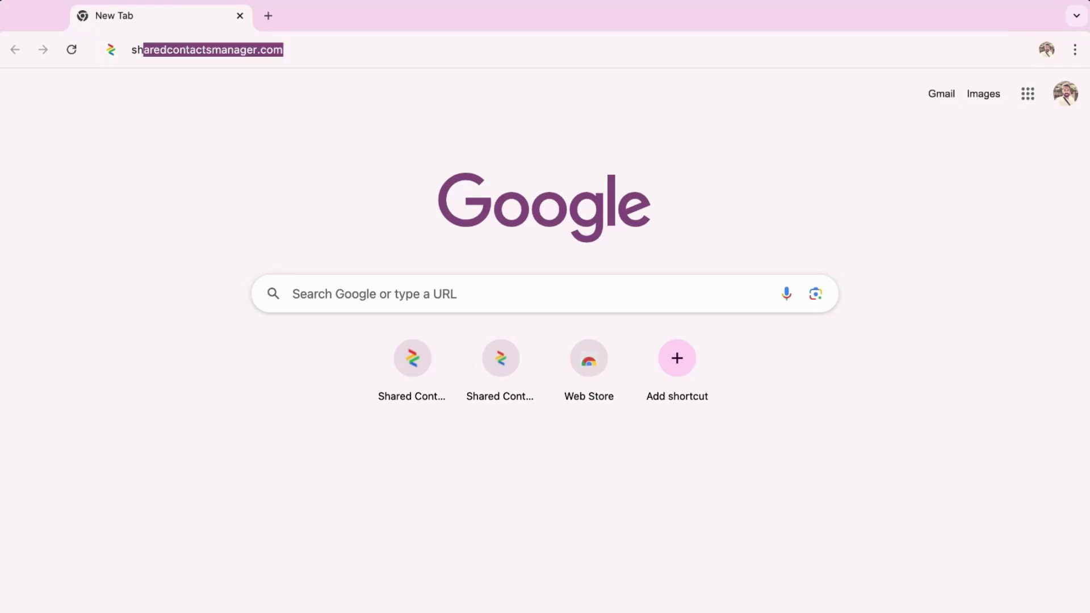
Load sharedcontactsmanager.com and try signing in with Google, hitting the admin_policy_enforced block
{"action": "key", "text": "Return"}
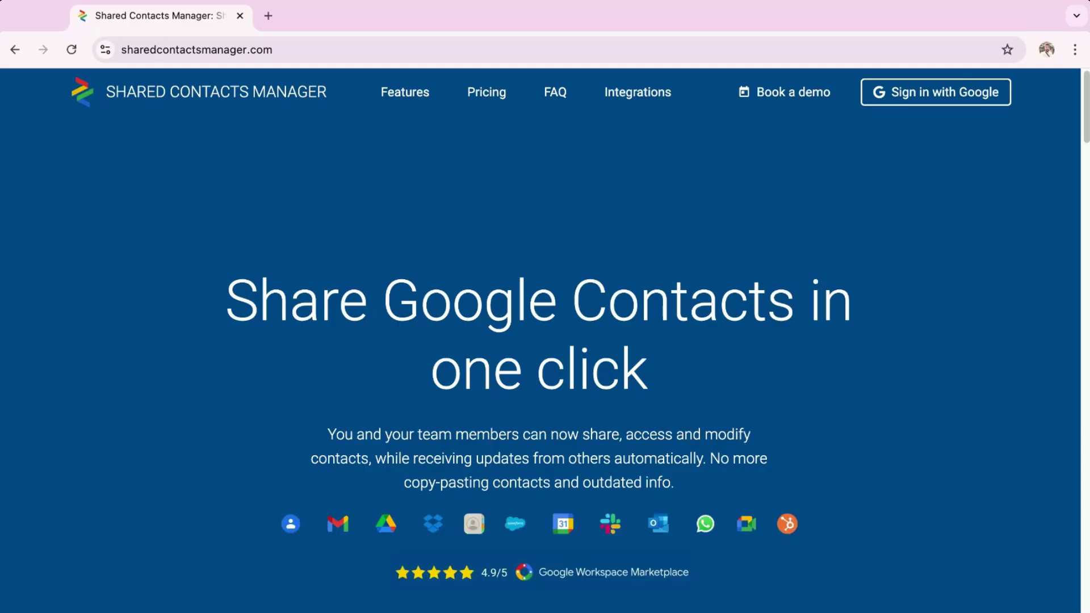
{"action": "left_click", "coordinate": [919, 92]}
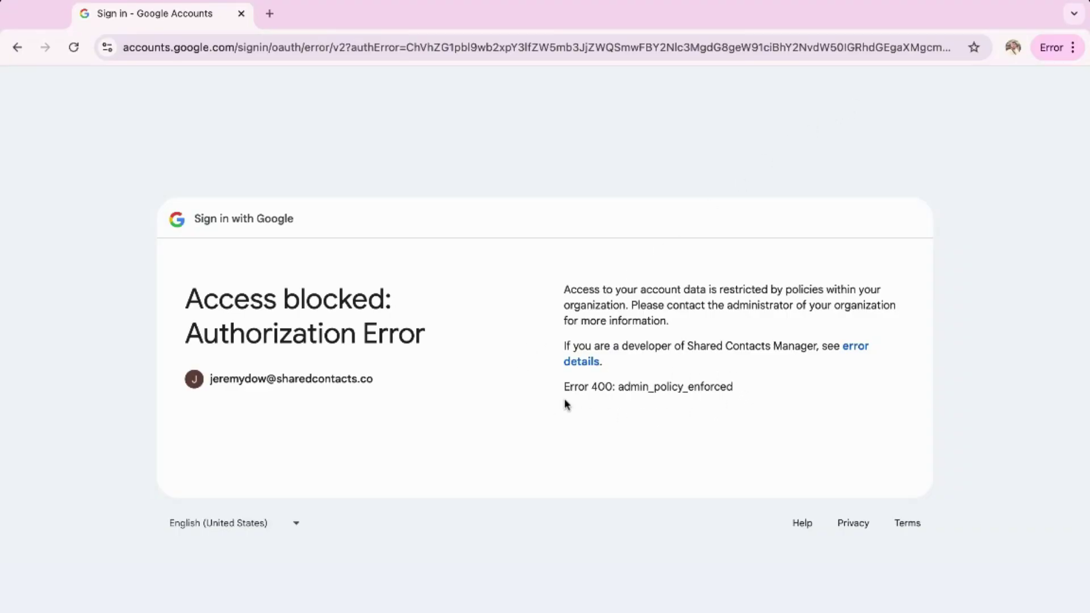
Show the details of the Access blocked authorization error
{"action": "left_click", "coordinate": [855, 347]}
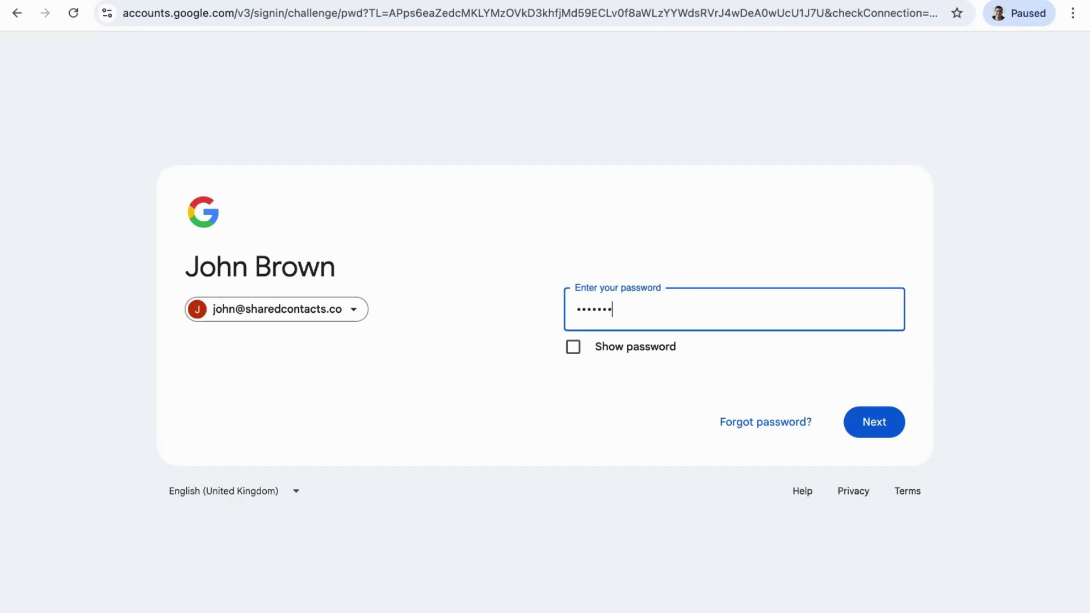
Submit the administrator password to reach the sharedcontacts.co Admin Console home
{"action": "key", "text": "Return"}
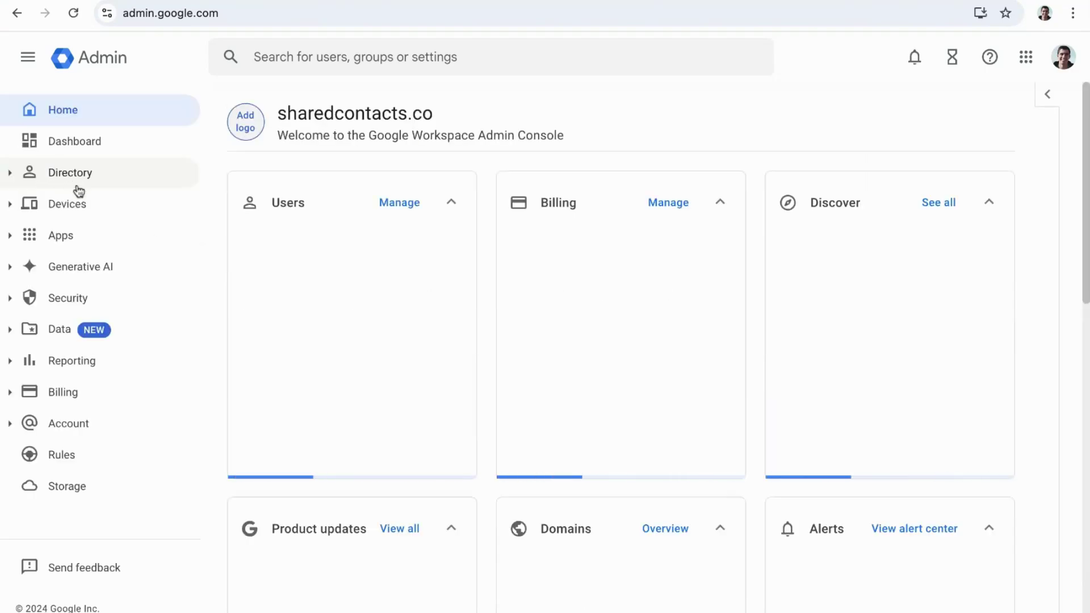
Go to Security API controls and show the configured third-party apps list
{"action": "left_click", "coordinate": [68, 298]}
{"action": "scroll", "coordinate": [96, 328], "scroll_direction": "down", "scroll_amount": 1}
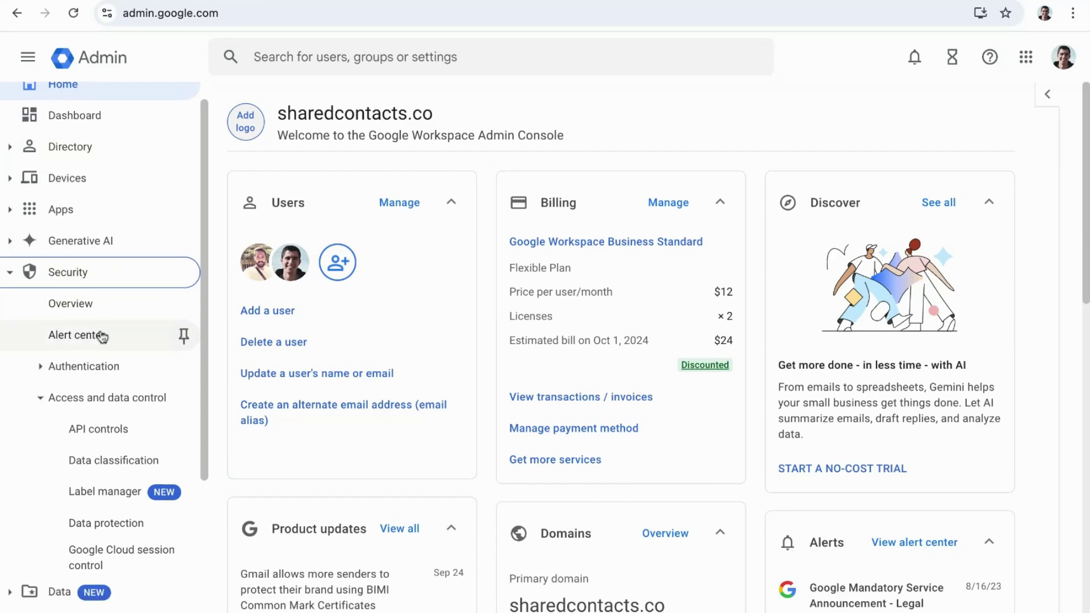
{"action": "left_click", "coordinate": [99, 428]}
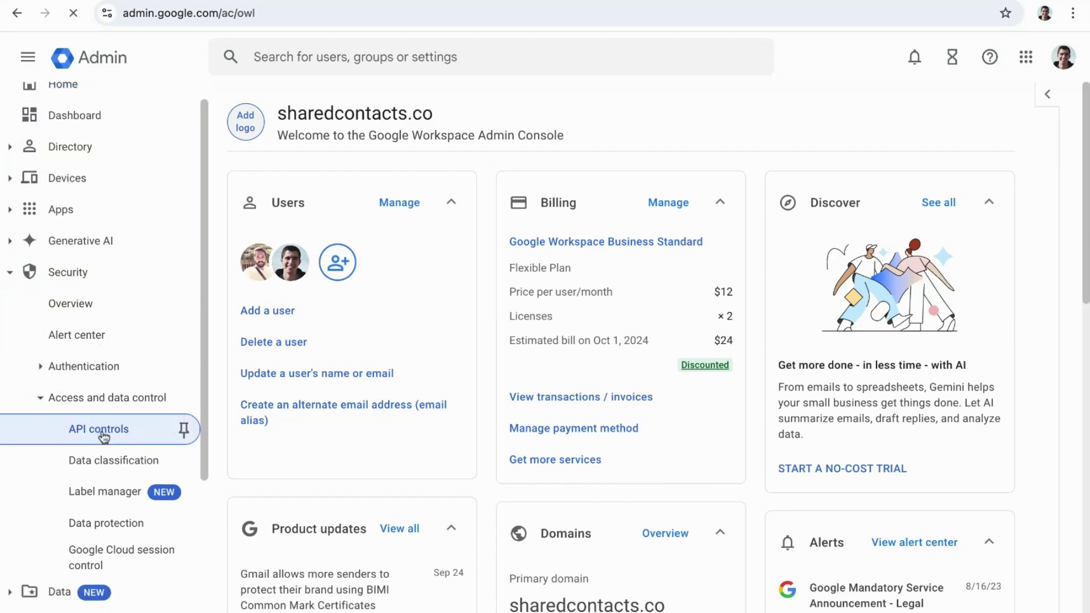
{"action": "left_click", "coordinate": [991, 313]}
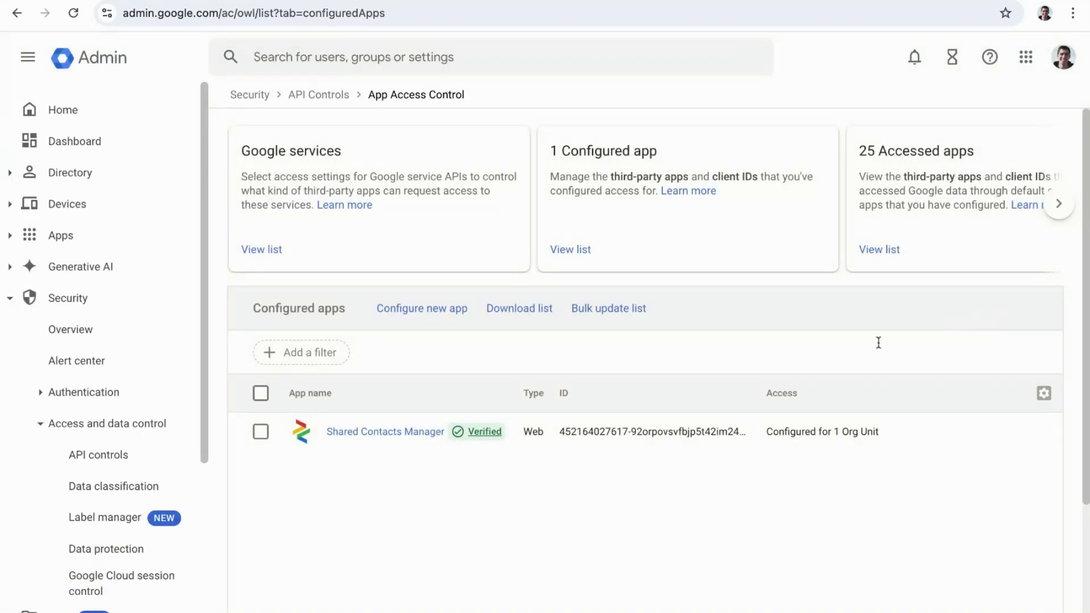
Set Shared Contacts Manager's app access to Trusted and save
{"action": "left_click", "coordinate": [385, 432]}
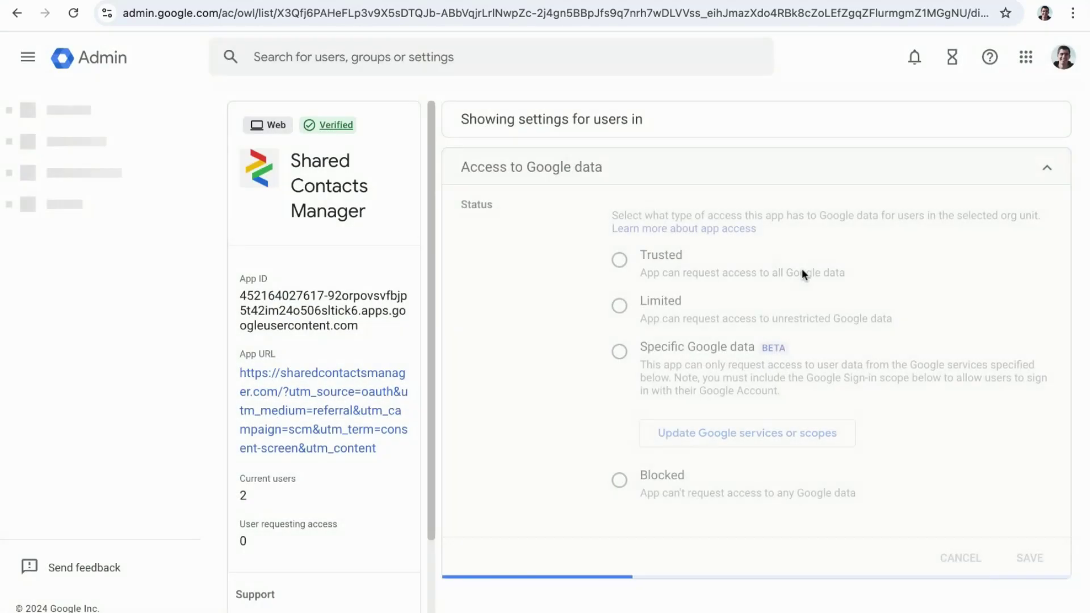
{"action": "left_click", "coordinate": [617, 285]}
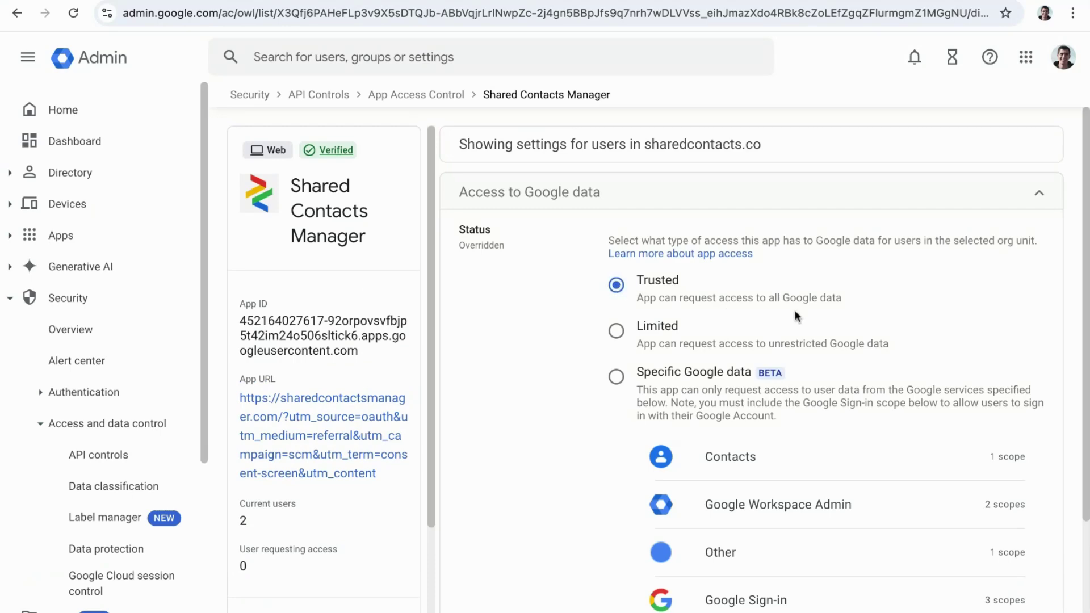
{"action": "scroll", "coordinate": [821, 323], "scroll_direction": "down", "scroll_amount": 3}
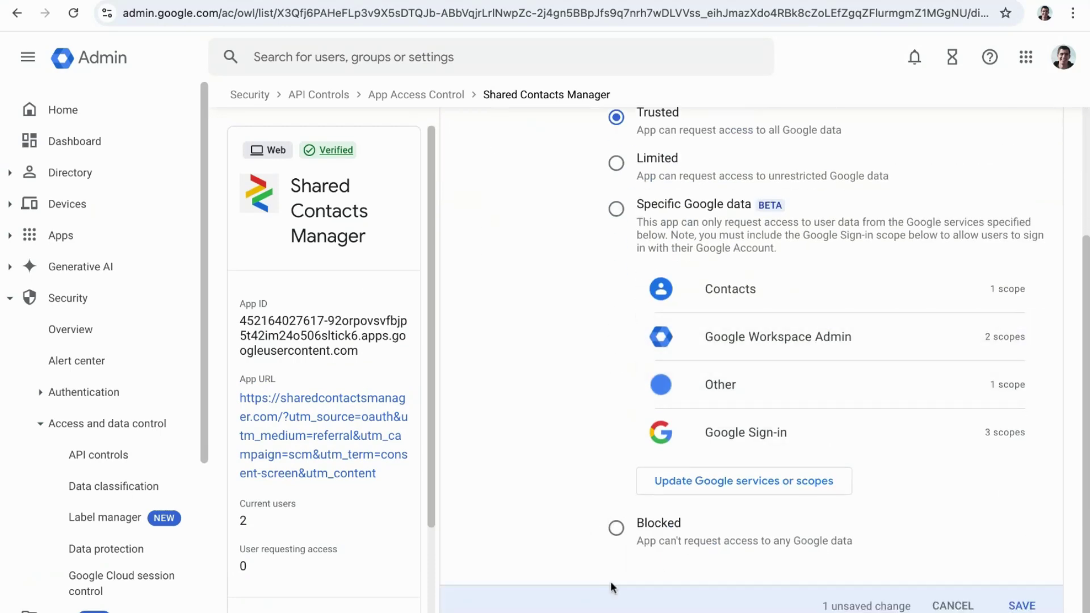
{"action": "left_click", "coordinate": [1027, 606]}
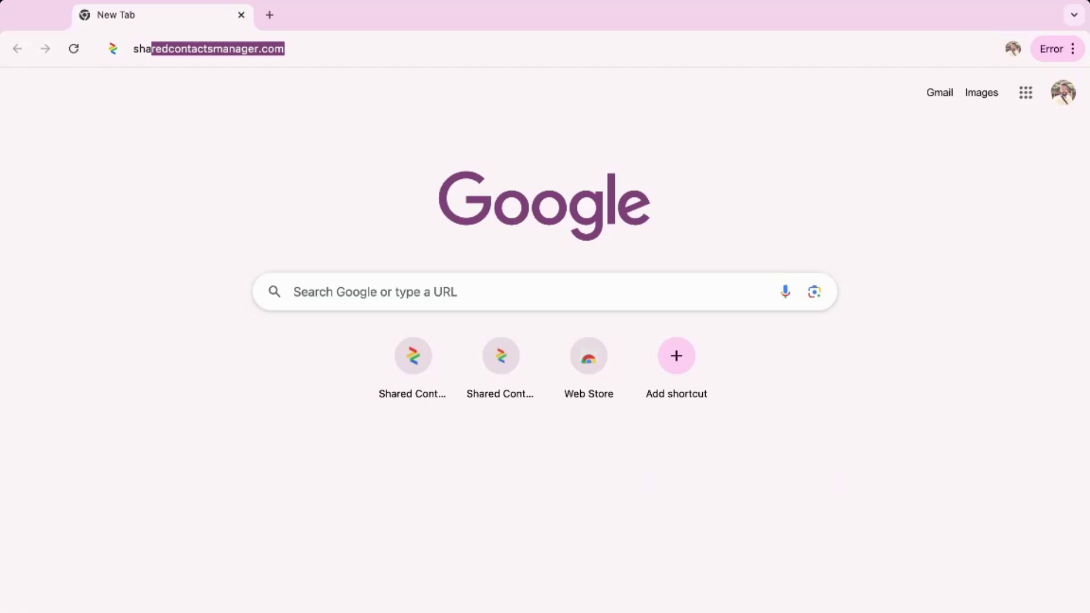
Sign in to sharedcontactsmanager.com with the chosen Google account and allow the requested permissions
{"action": "key", "text": "Return"}
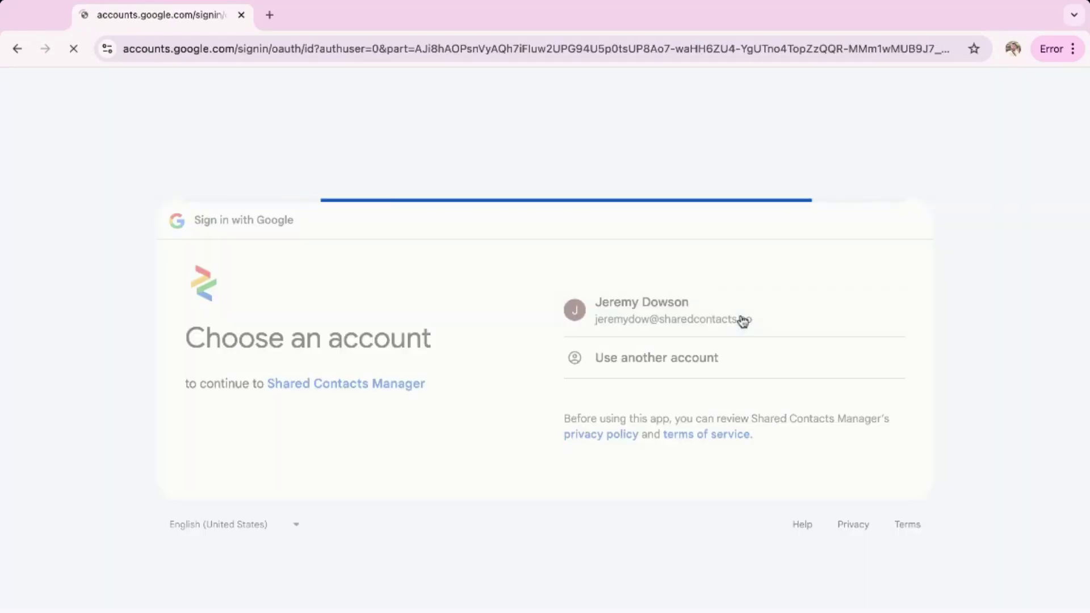
{"action": "left_click", "coordinate": [727, 463]}
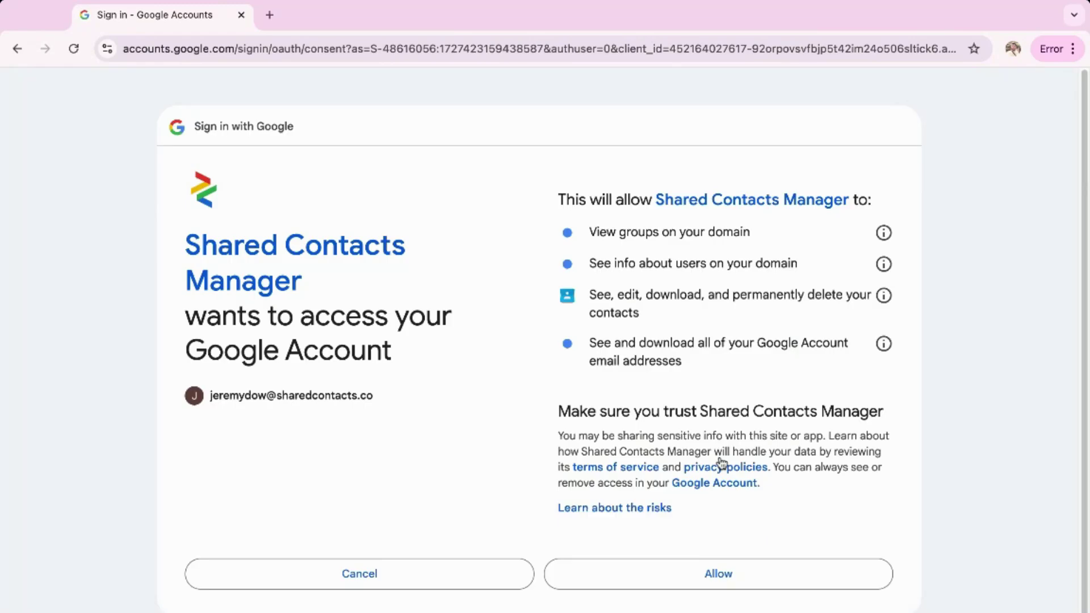
{"action": "left_click", "coordinate": [720, 573]}
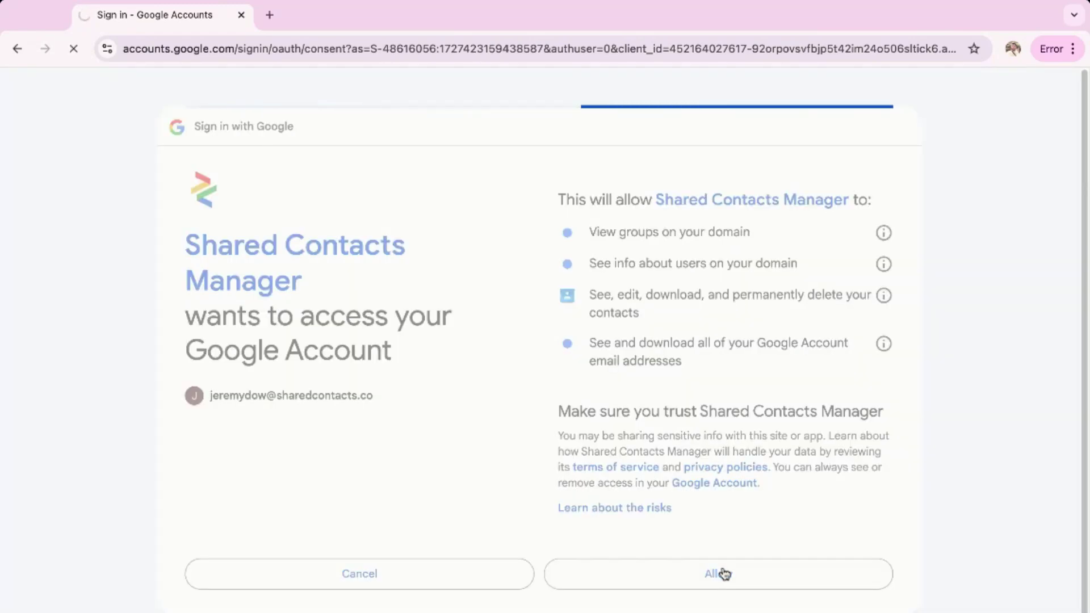